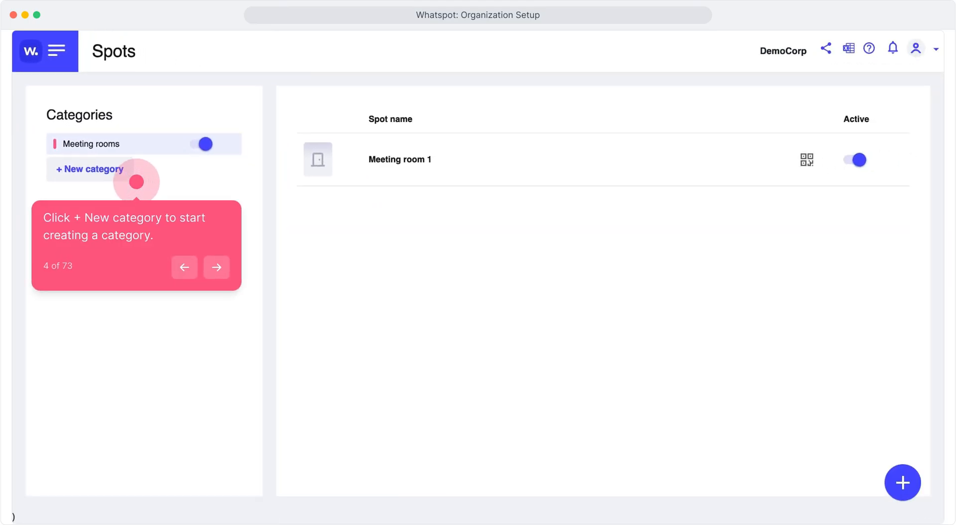
Start a new spot category named "Hybrid Office Desks"
{"action": "left_click", "coordinate": [136, 182]}
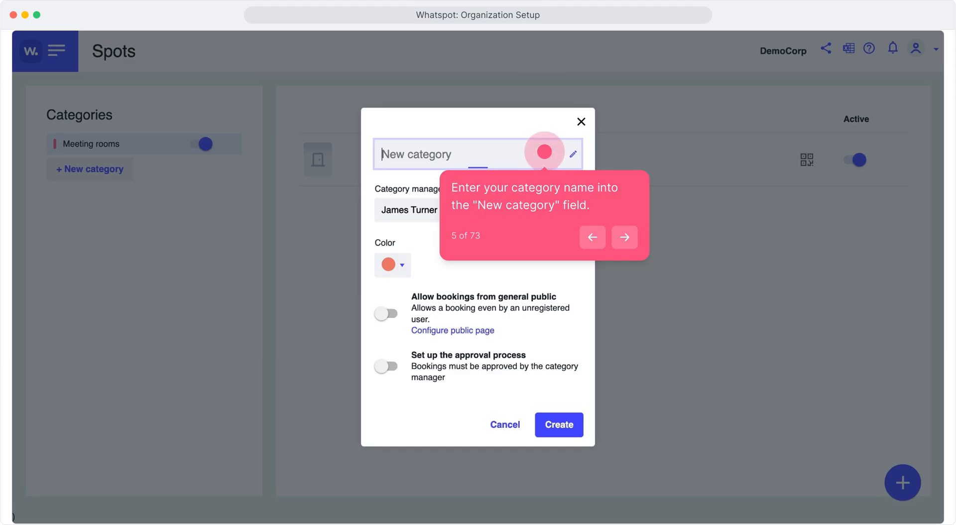
{"action": "type", "text": "Hybrid Office Desks"}
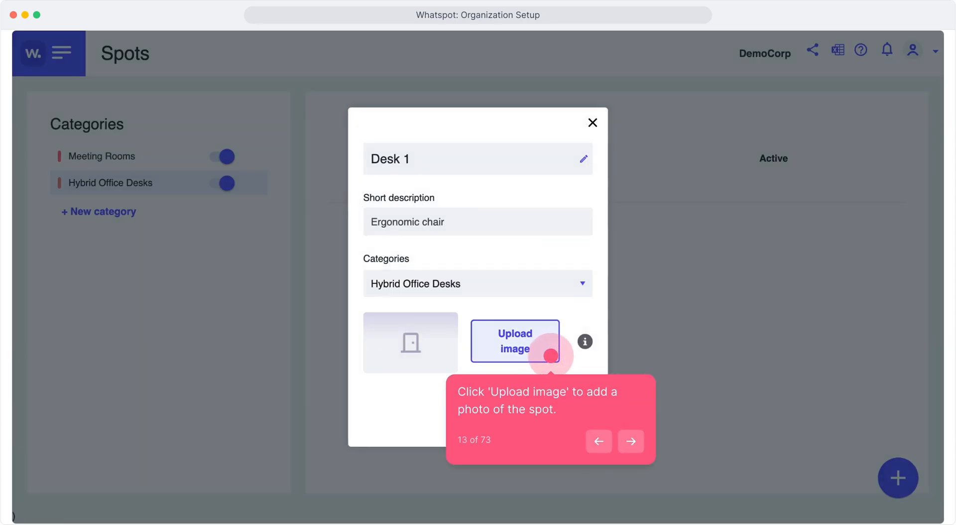
Upload a photo of the office desk area for the new Desk 1 spot and create the spot
{"action": "left_click", "coordinate": [550, 355]}
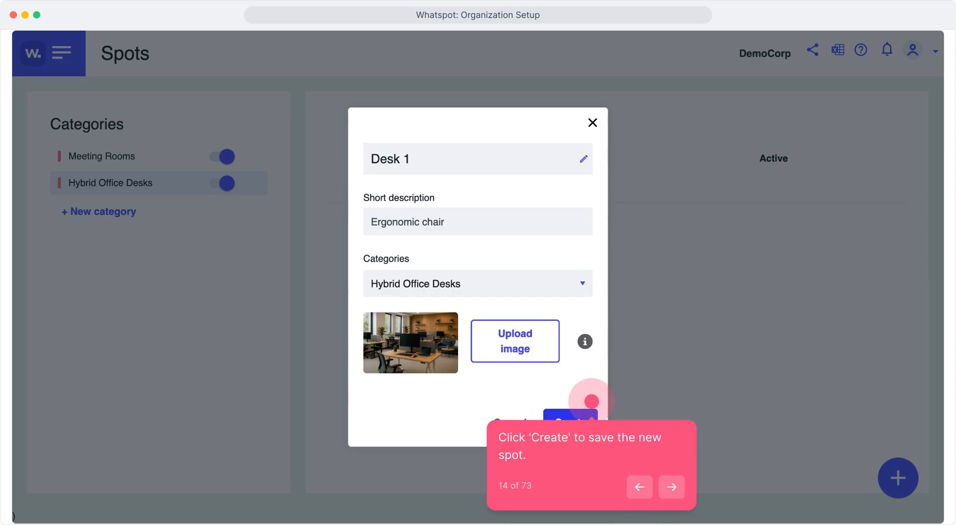
{"action": "left_click", "coordinate": [591, 401]}
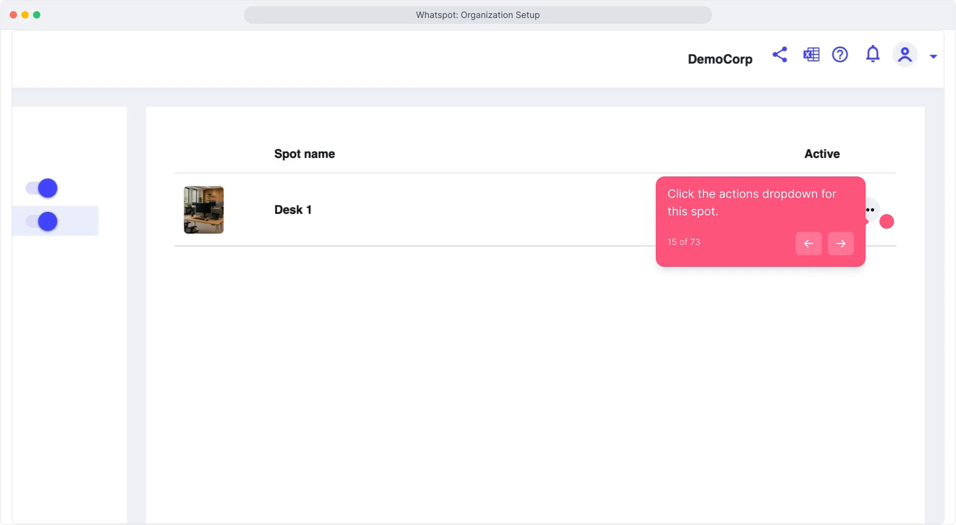
Edit the Desk 1 spot by adding another feature after "Ergonomic chair" in its short description, and save the change
{"action": "left_click", "coordinate": [886, 221]}
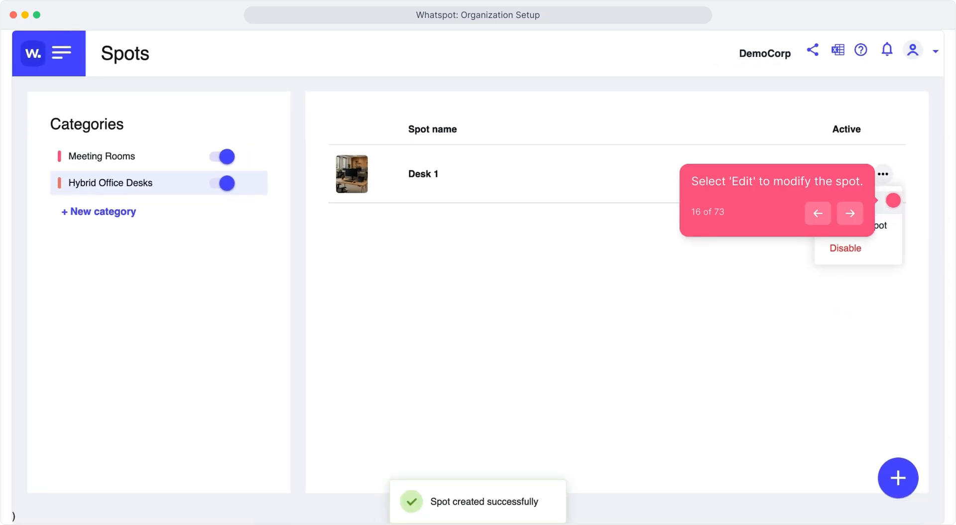
{"action": "left_click", "coordinate": [893, 201]}
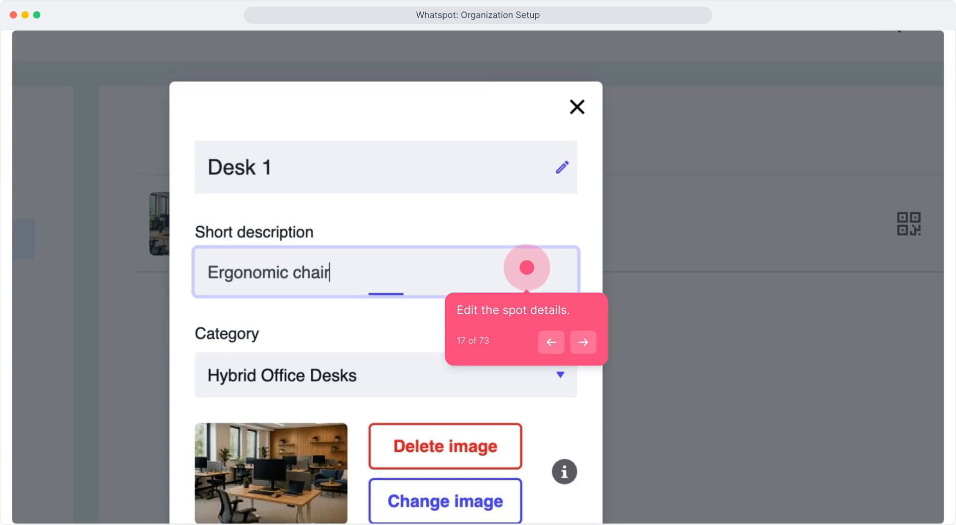
{"action": "type", "text": ", po"}
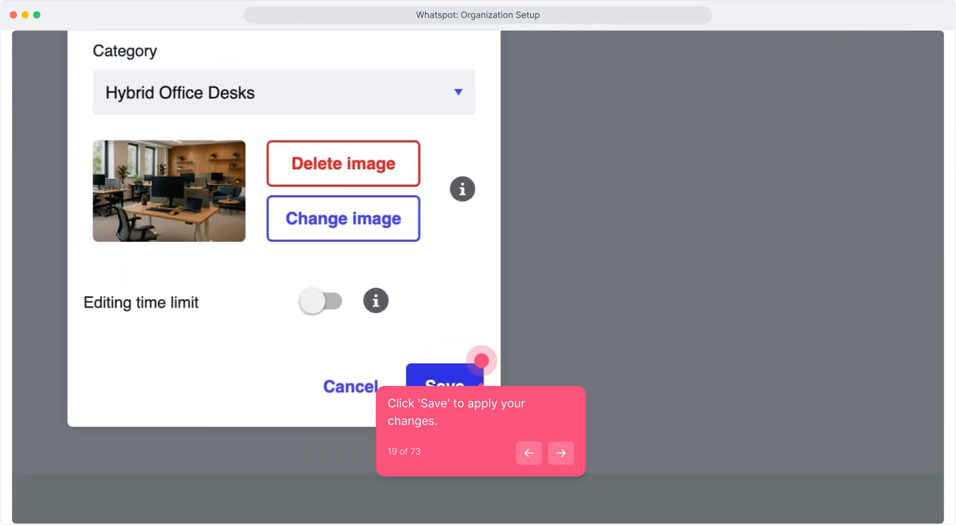
{"action": "left_click", "coordinate": [445, 378]}
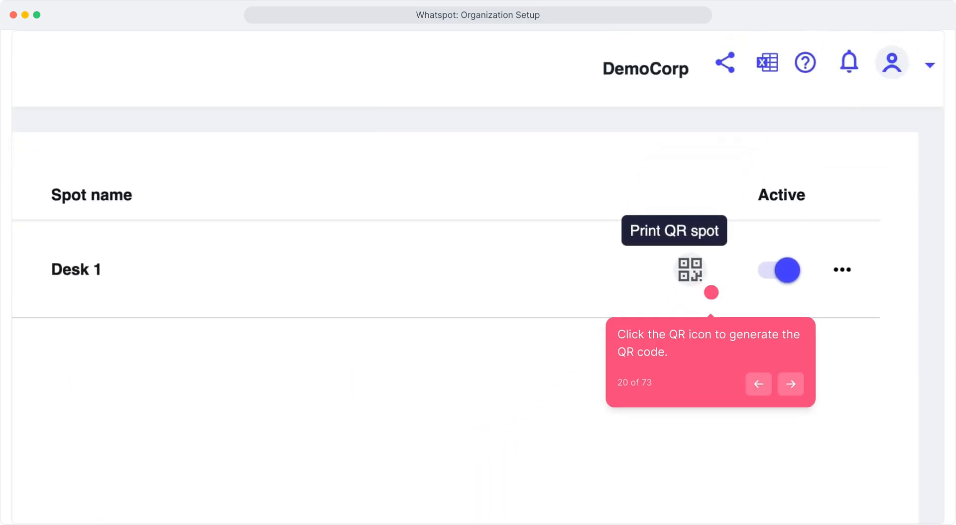
Generate the QR code for Desk 1, download it, and show the browser's downloads
{"action": "left_click", "coordinate": [711, 292]}
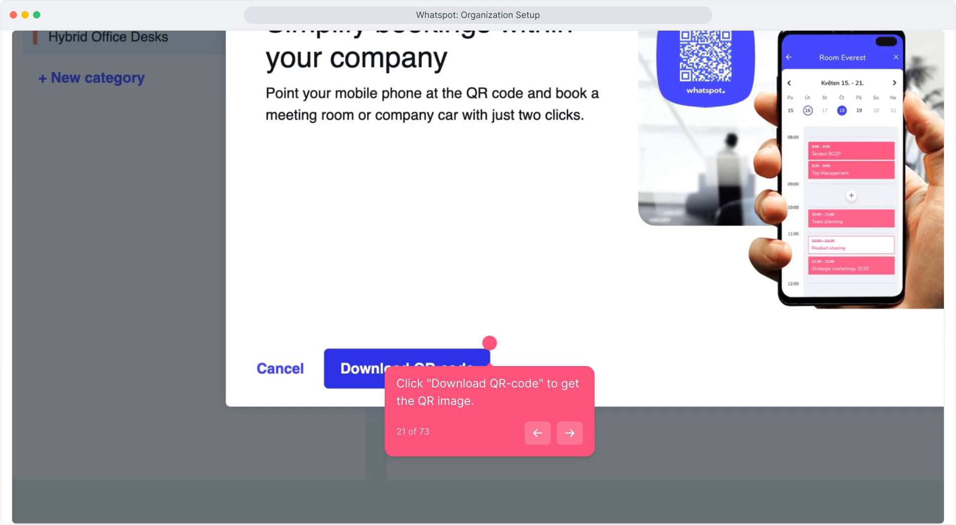
{"action": "left_click", "coordinate": [490, 342]}
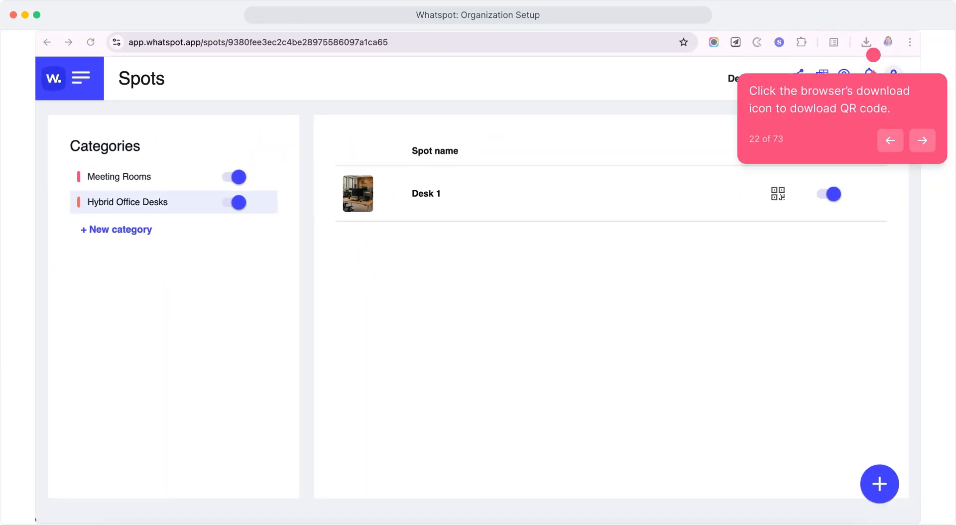
{"action": "left_click", "coordinate": [867, 43]}
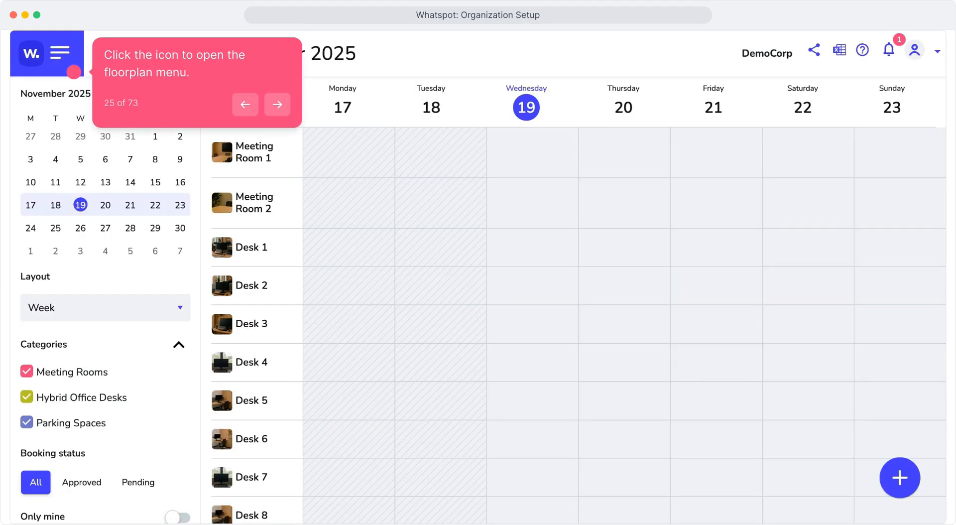
Add a building named "Main Office Building" to the organization's floor plans
{"action": "left_click", "coordinate": [74, 72]}
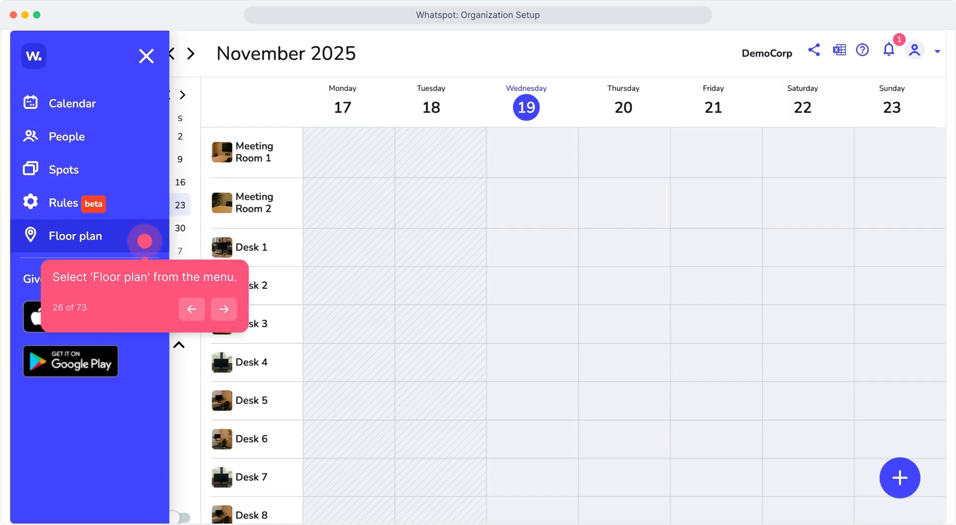
{"action": "left_click", "coordinate": [145, 241]}
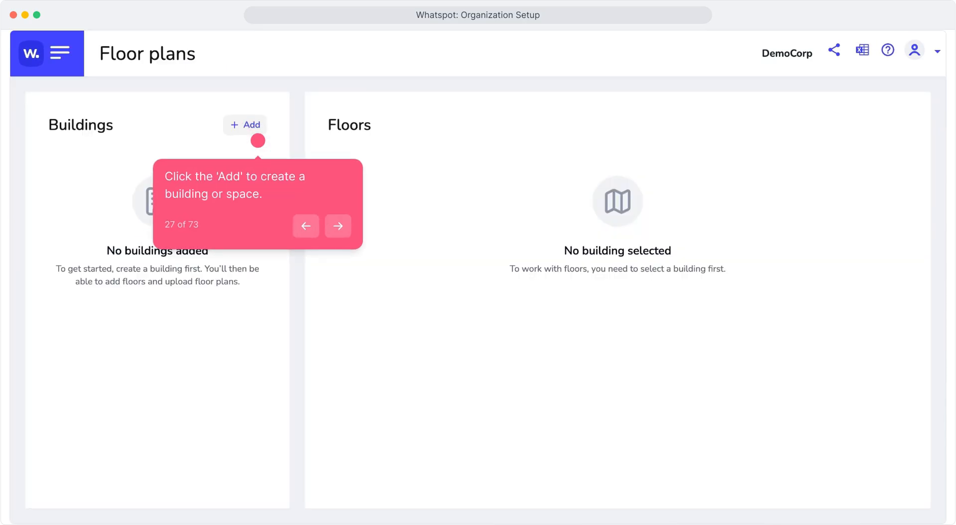
{"action": "left_click", "coordinate": [257, 140]}
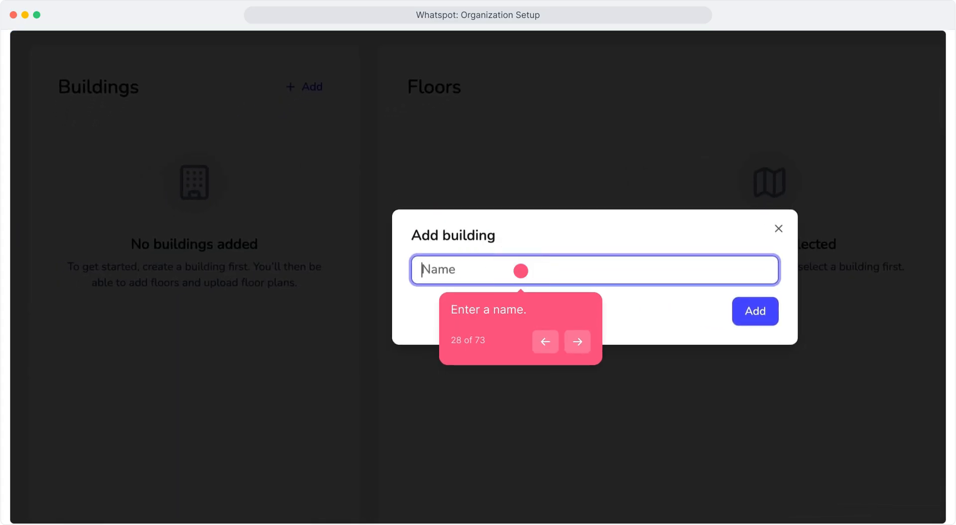
{"action": "type", "text": "Main Office Building"}
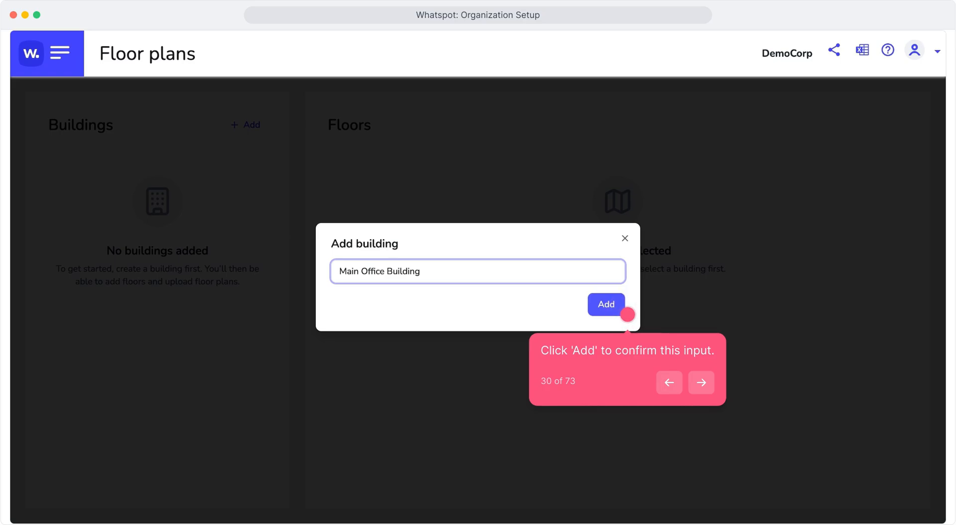
{"action": "left_click", "coordinate": [617, 309]}
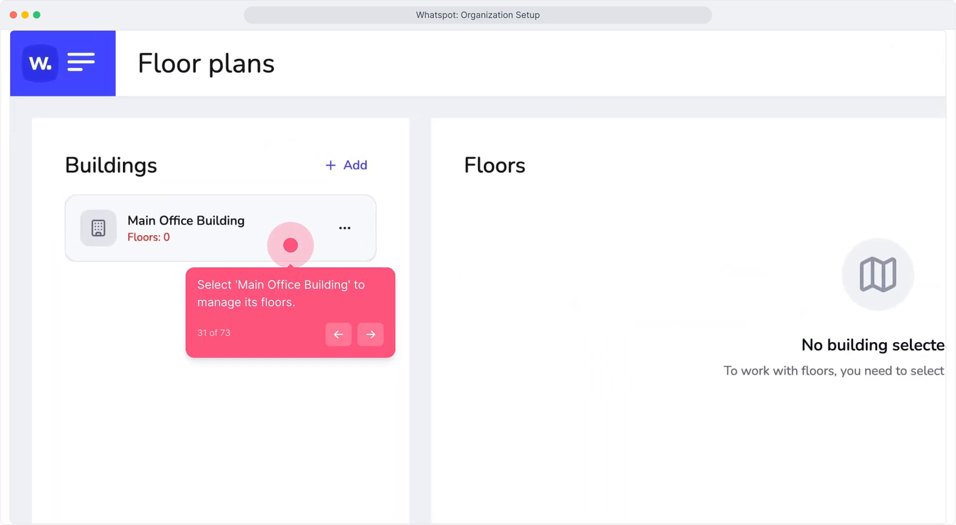
Add a floor named "Hybrid Office Desks" to Main Office Building, using Hybrid-Space.png as its floor plan image
{"action": "left_click", "coordinate": [291, 245]}
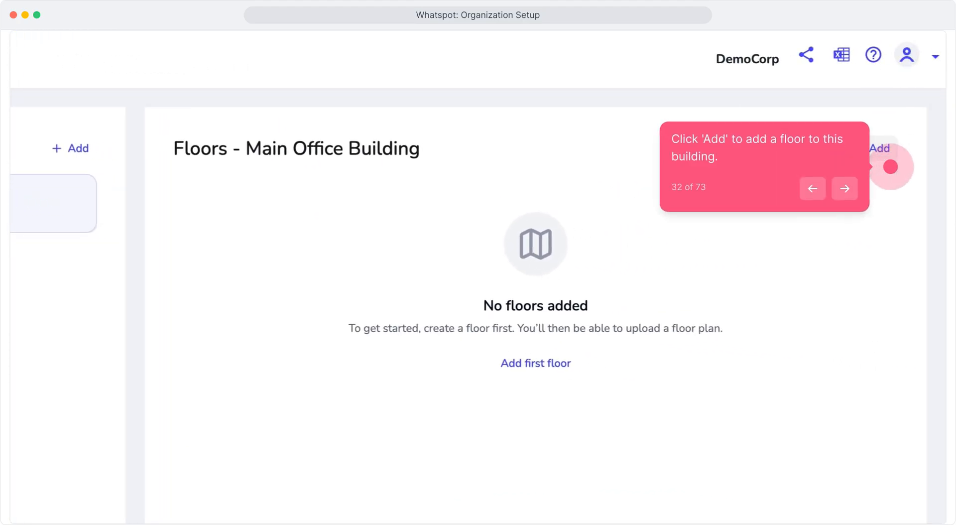
{"action": "left_click", "coordinate": [890, 167]}
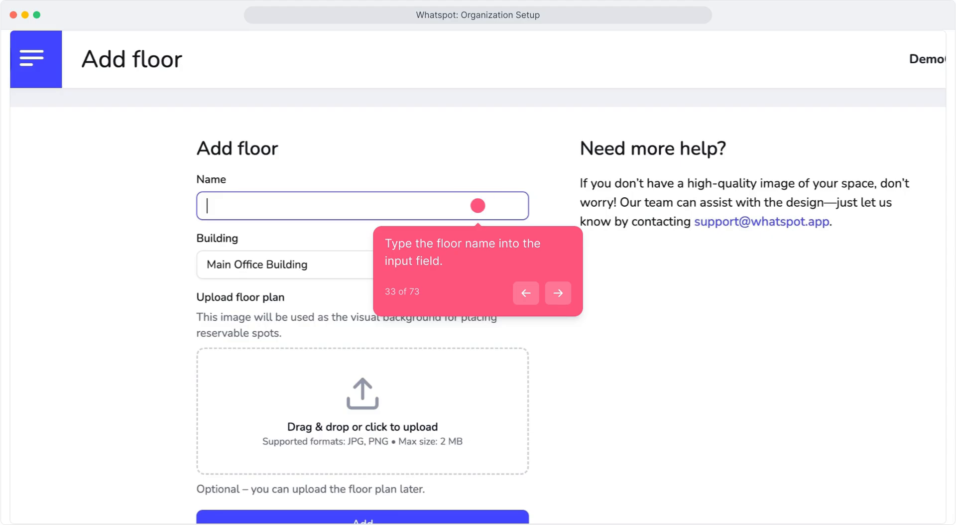
{"action": "type", "text": "Hybrid Office Desks"}
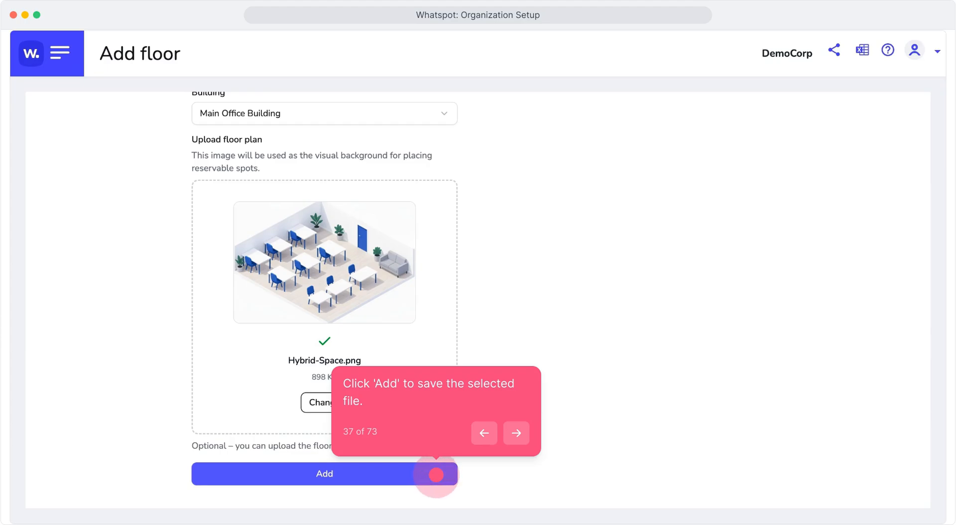
{"action": "left_click", "coordinate": [436, 475]}
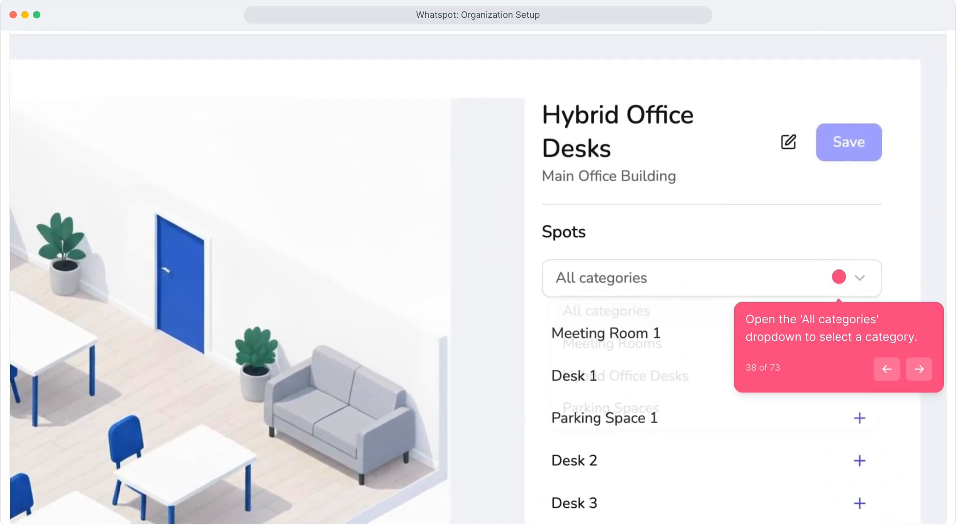
Place spots from the Hybrid Office Desks category on the floor plan: Desk 1, enlarged, on the table nearest the sofa, plus Desk 2
{"action": "left_click", "coordinate": [838, 277]}
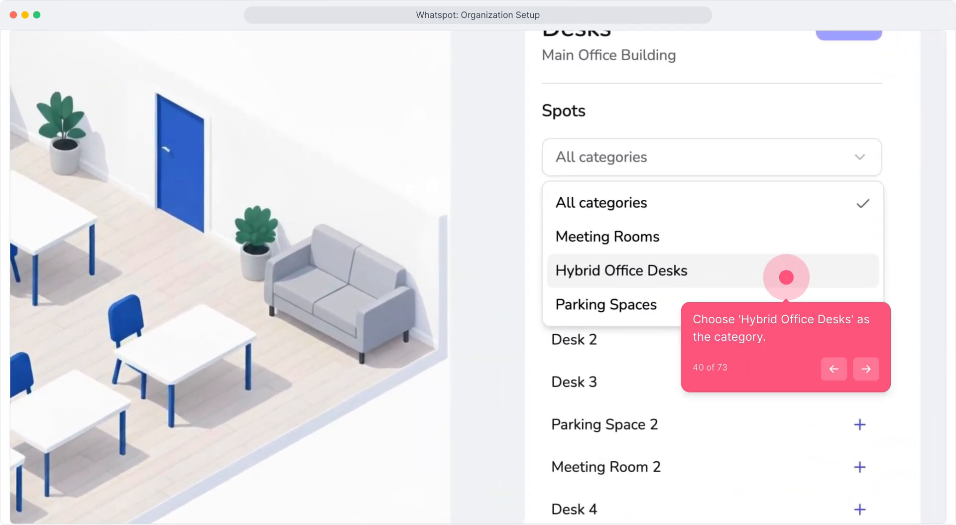
{"action": "left_click", "coordinate": [786, 277]}
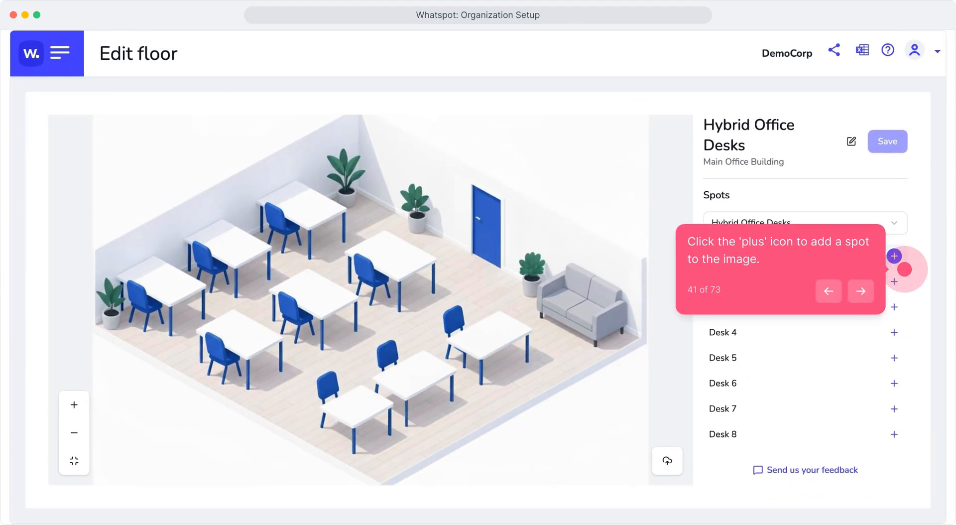
{"action": "left_click", "coordinate": [894, 256]}
{"action": "left_click_drag", "start_coordinate": [517, 320], "coordinate": [491, 330]}
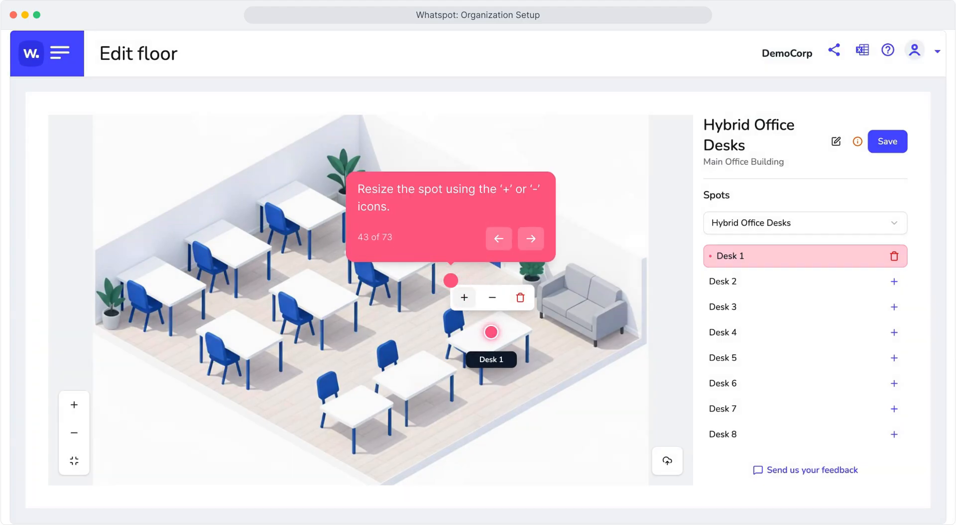
{"action": "left_click", "coordinate": [464, 297]}
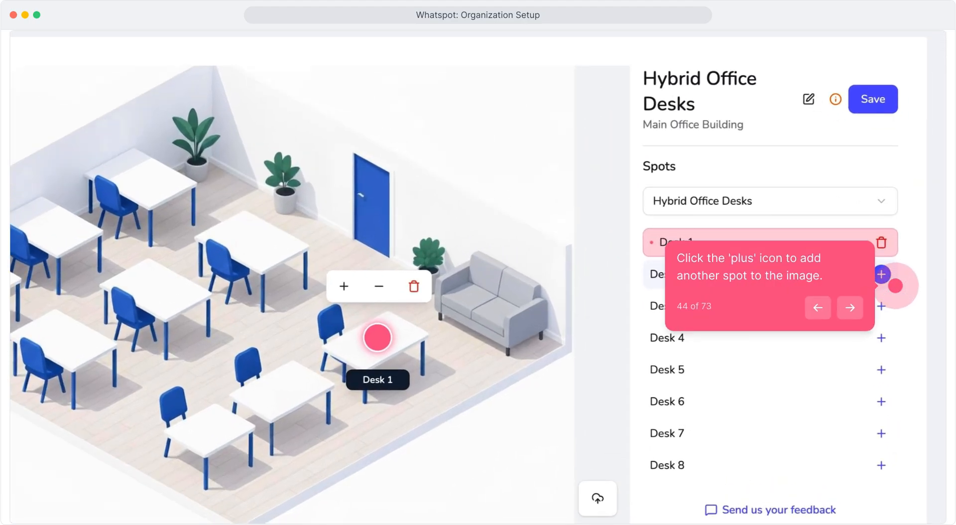
{"action": "left_click", "coordinate": [881, 273]}
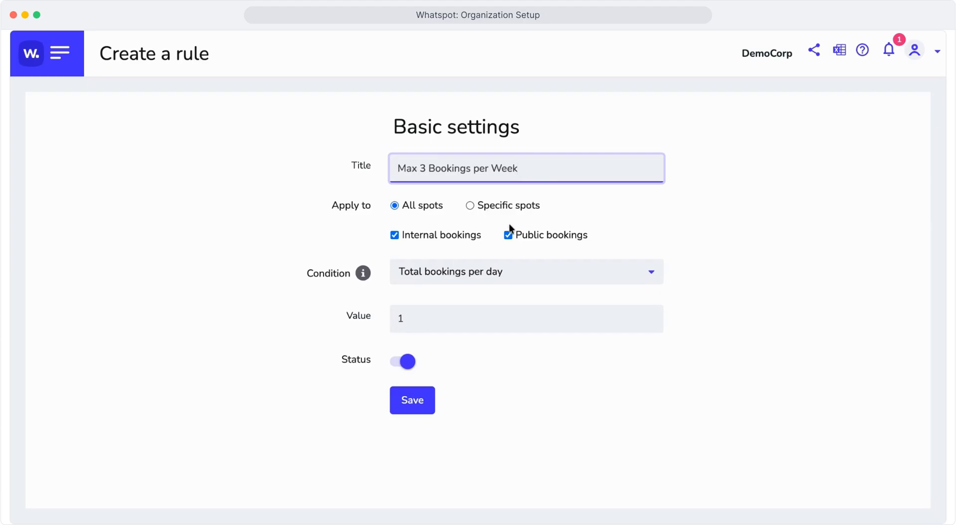
Set the "Max 3 Bookings per Week" rule's condition to Total bookings per week with a value of 3, and save the rule
{"action": "left_click", "coordinate": [625, 279]}
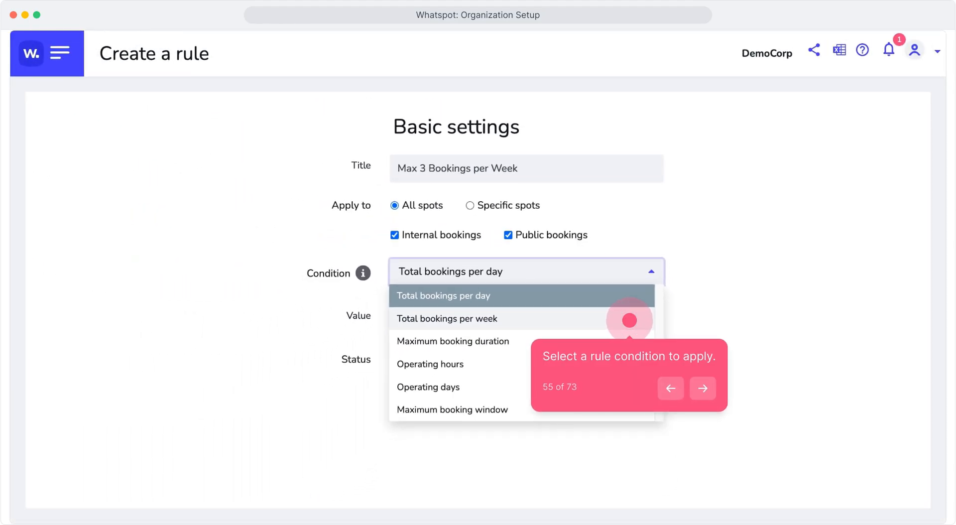
{"action": "left_click", "coordinate": [629, 319]}
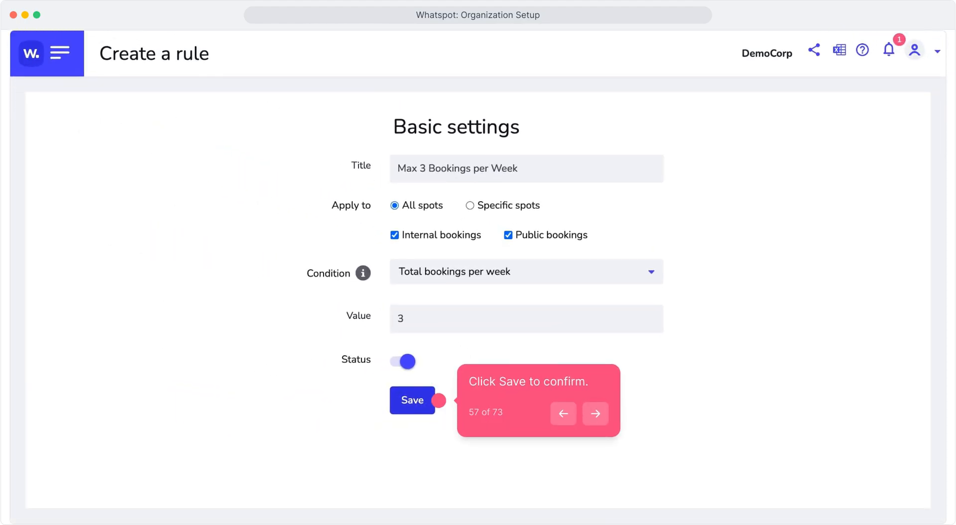
{"action": "left_click", "coordinate": [438, 400]}
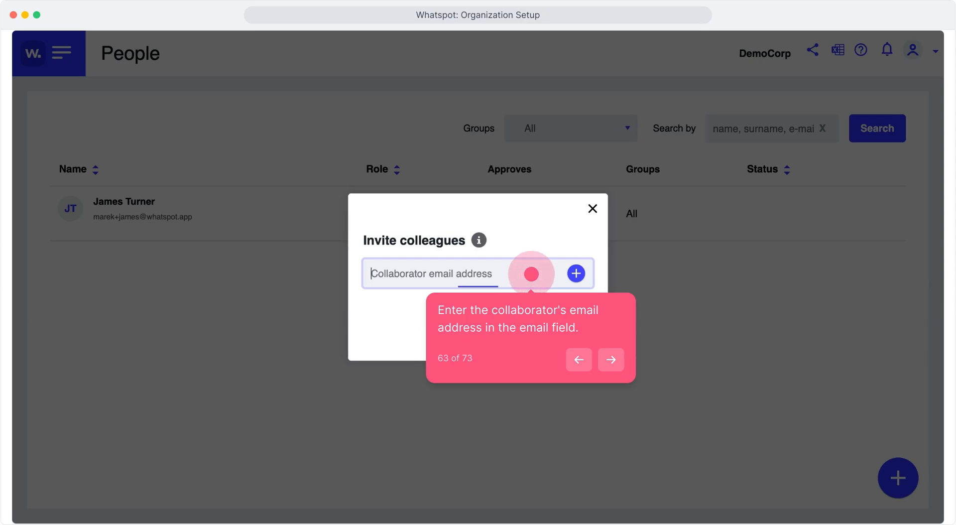
Add the collaborator's email address to the colleague invitation and send the invitation
{"action": "key", "text": "super+v"}
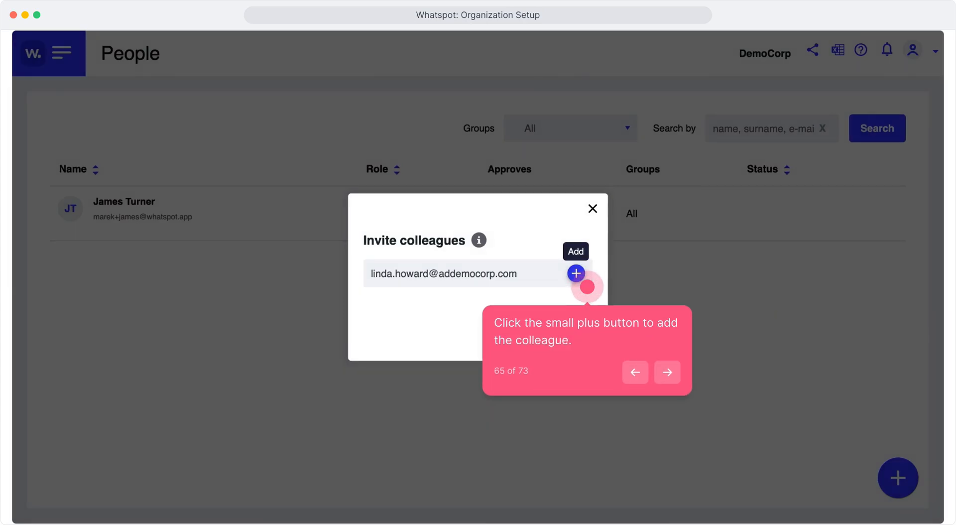
{"action": "left_click", "coordinate": [576, 273]}
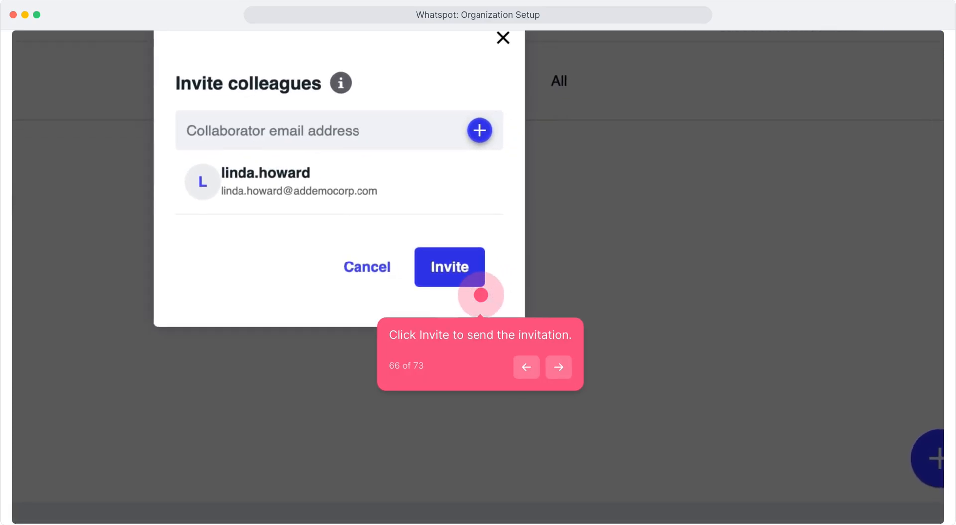
{"action": "left_click", "coordinate": [450, 267]}
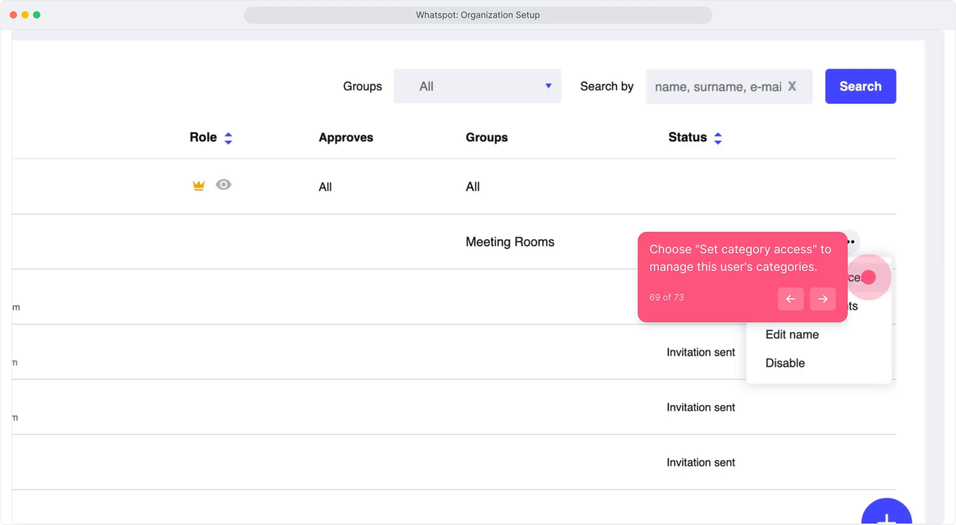
Grant the member who has Meeting Rooms access permission to book Hybrid Office Desks too, and save the group access
{"action": "left_click", "coordinate": [868, 277]}
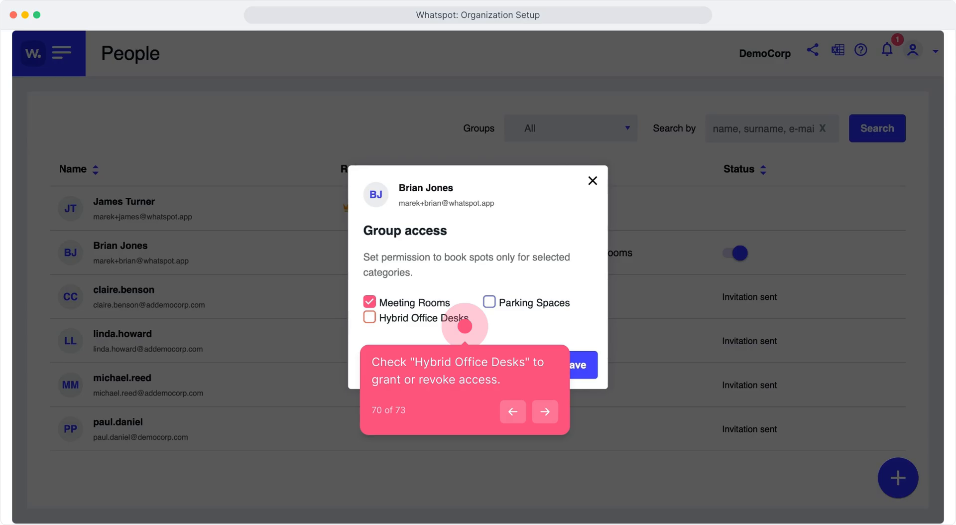
{"action": "left_click", "coordinate": [465, 326]}
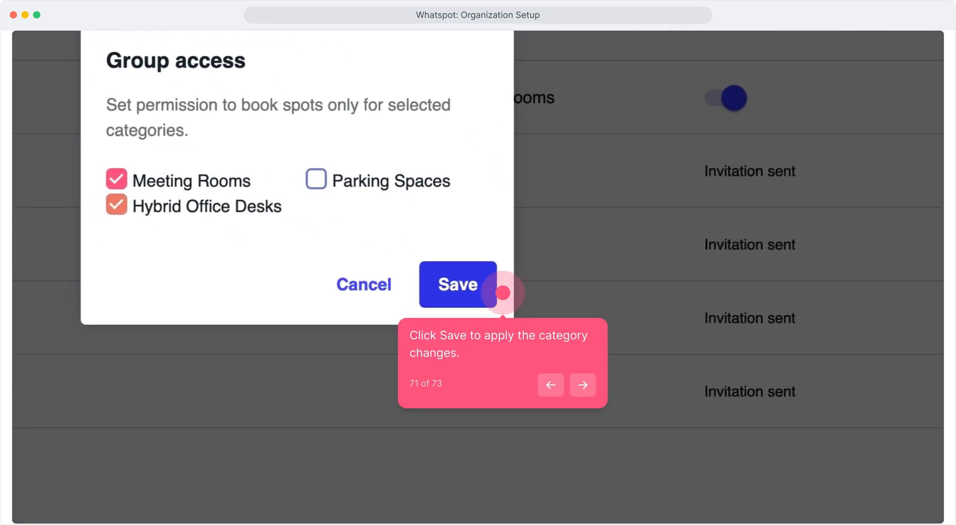
{"action": "left_click", "coordinate": [503, 292]}
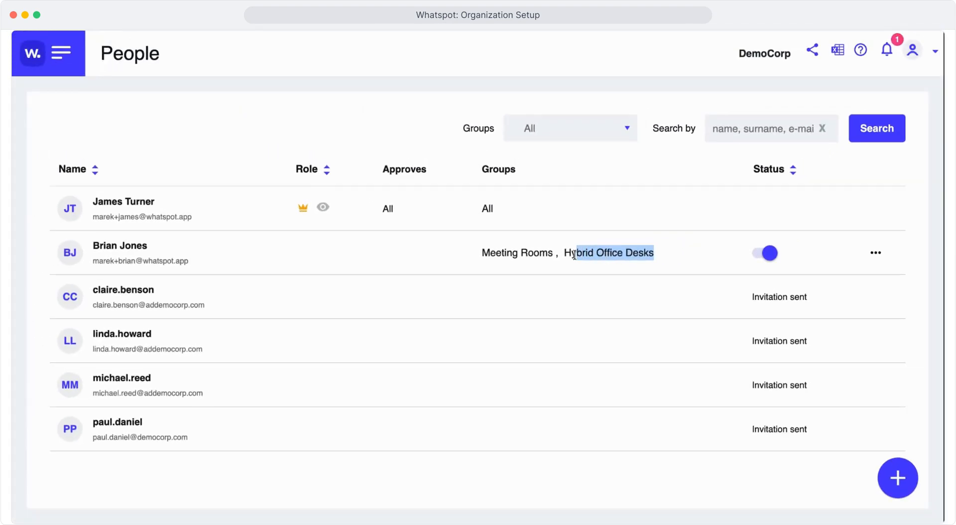